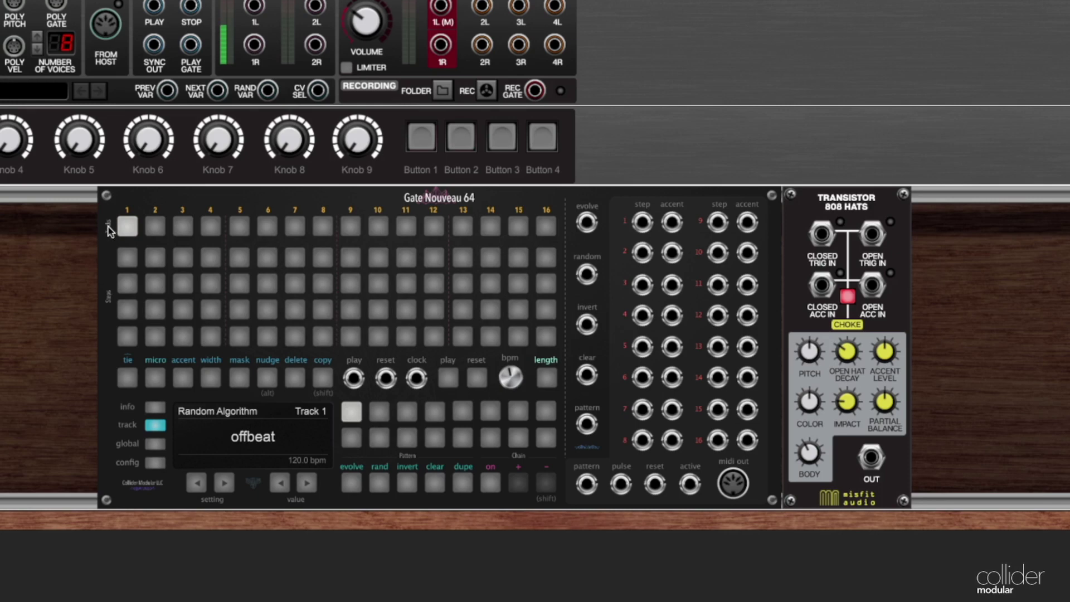
# Browse tracks 3, 5, 8, 10, 12, 14, 15 and 9 of the Gate Nouveau 64.
pyautogui.click(183, 226)
pyautogui.click(239, 225)
pyautogui.click(325, 227)
pyautogui.click(378, 227)
pyautogui.click(434, 226)
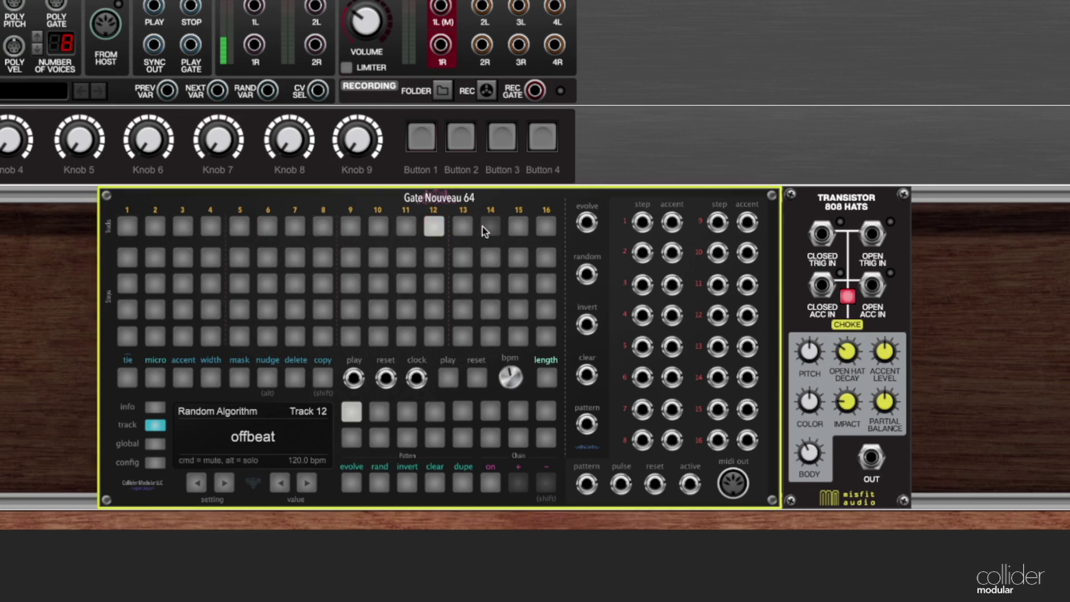
pyautogui.click(484, 229)
pyautogui.click(518, 227)
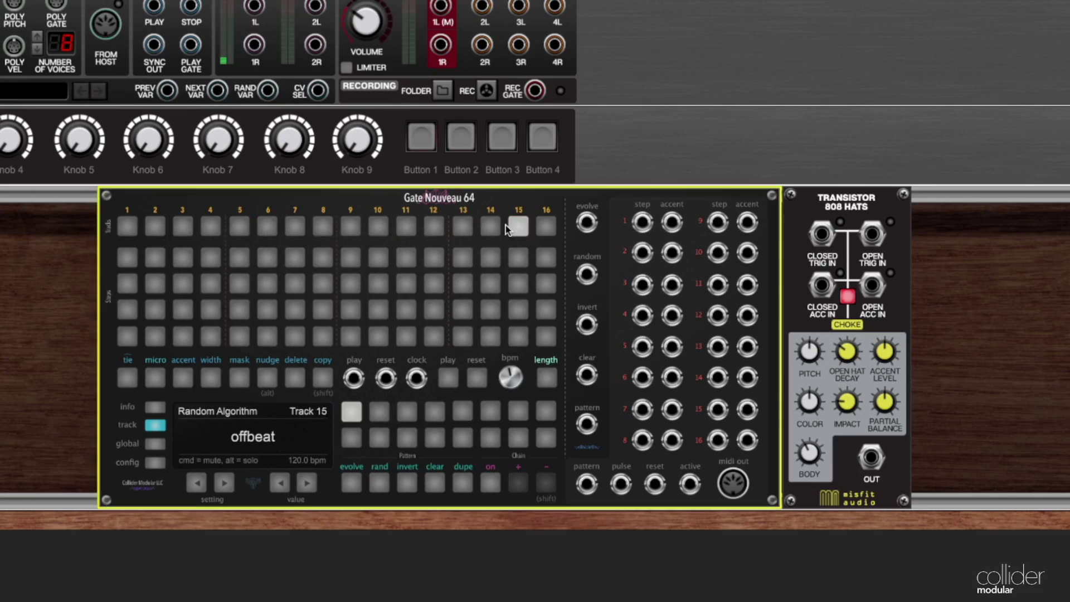
pyautogui.click(351, 228)
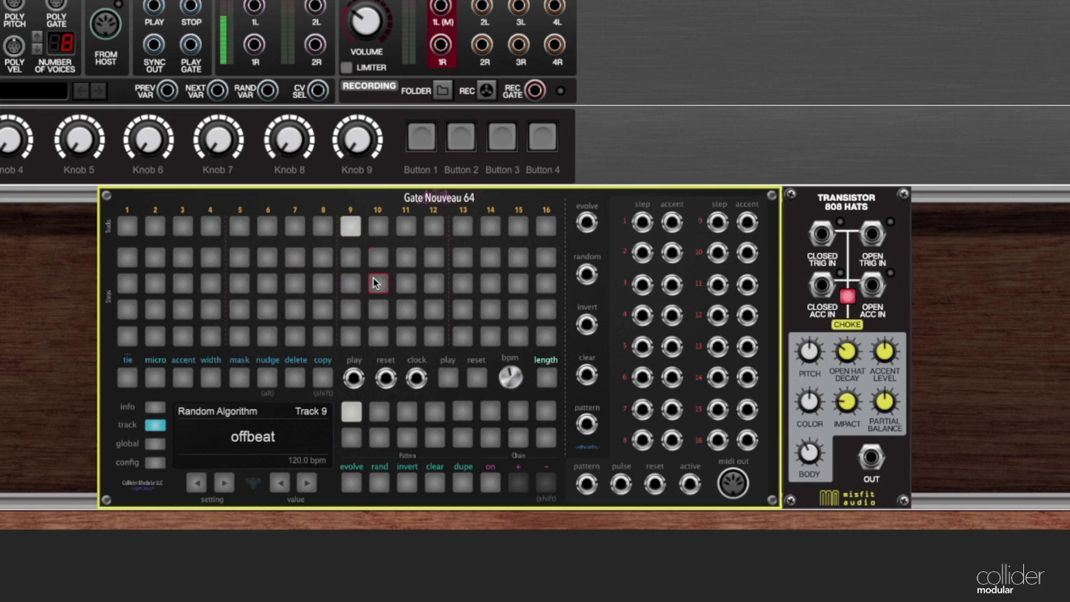
# Return to Track 1 and turn on steps 2 and 3 in the third grid row.
pyautogui.click(128, 226)
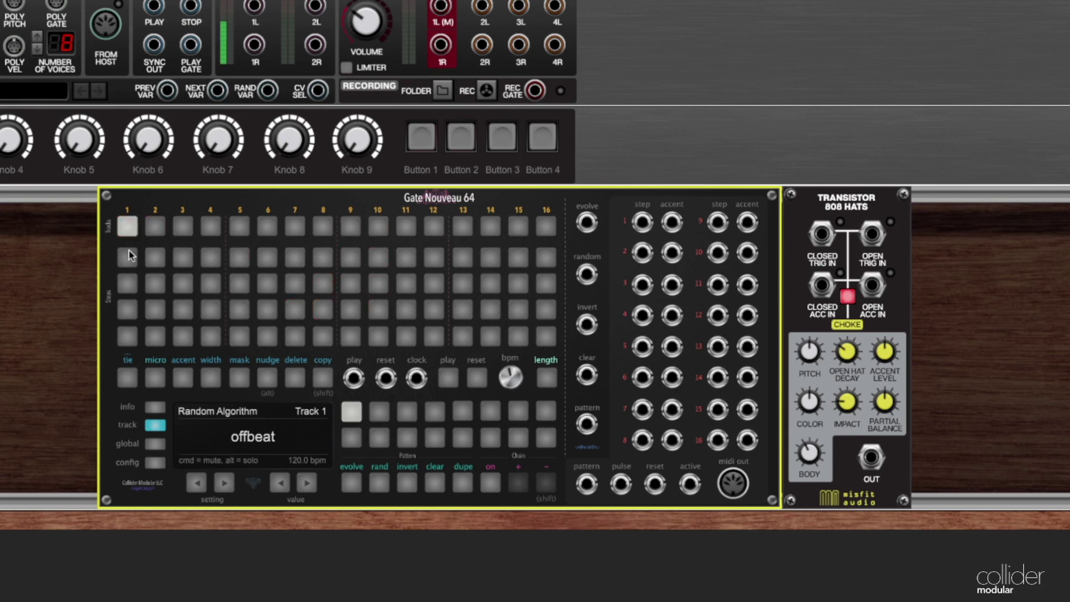
pyautogui.click(154, 289)
pyautogui.click(183, 284)
# Select Track 2 and add several gate steps to its pattern.
pyautogui.click(159, 229)
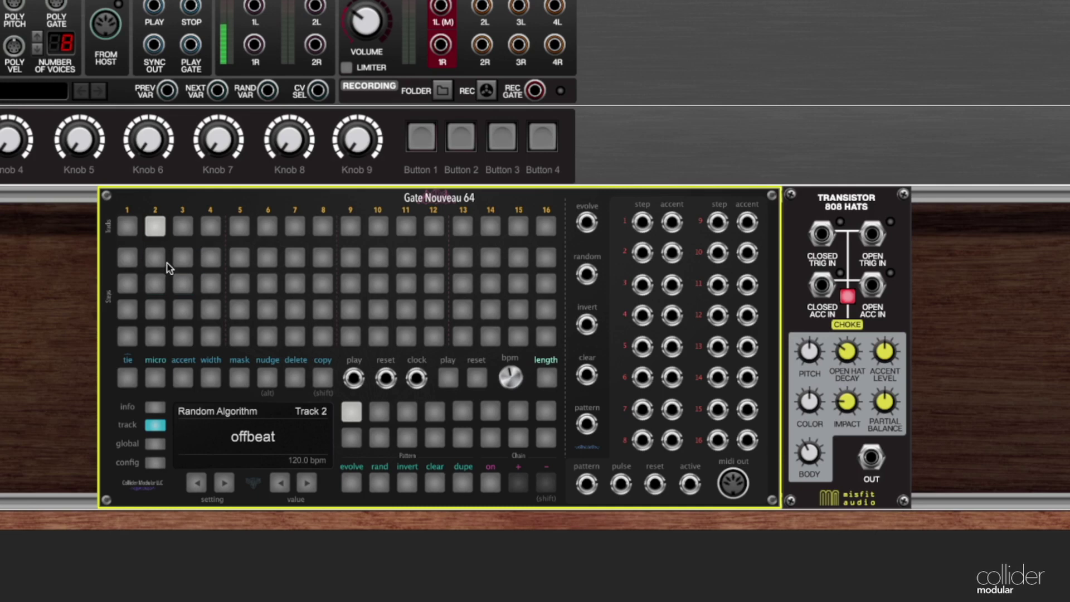
pyautogui.click(185, 283)
pyautogui.click(211, 258)
pyautogui.click(268, 258)
pyautogui.click(295, 257)
pyautogui.click(129, 229)
pyautogui.click(156, 227)
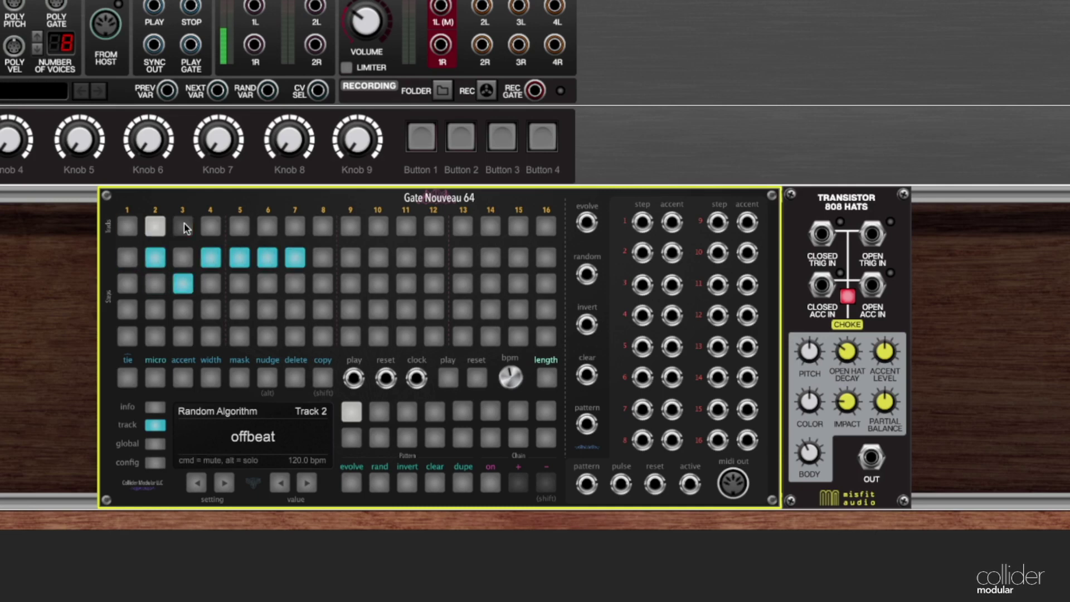
# Compare the patterns of tracks 1, 2 and 3, ending on Track 2.
pyautogui.click(182, 226)
pyautogui.click(156, 226)
pyautogui.click(129, 227)
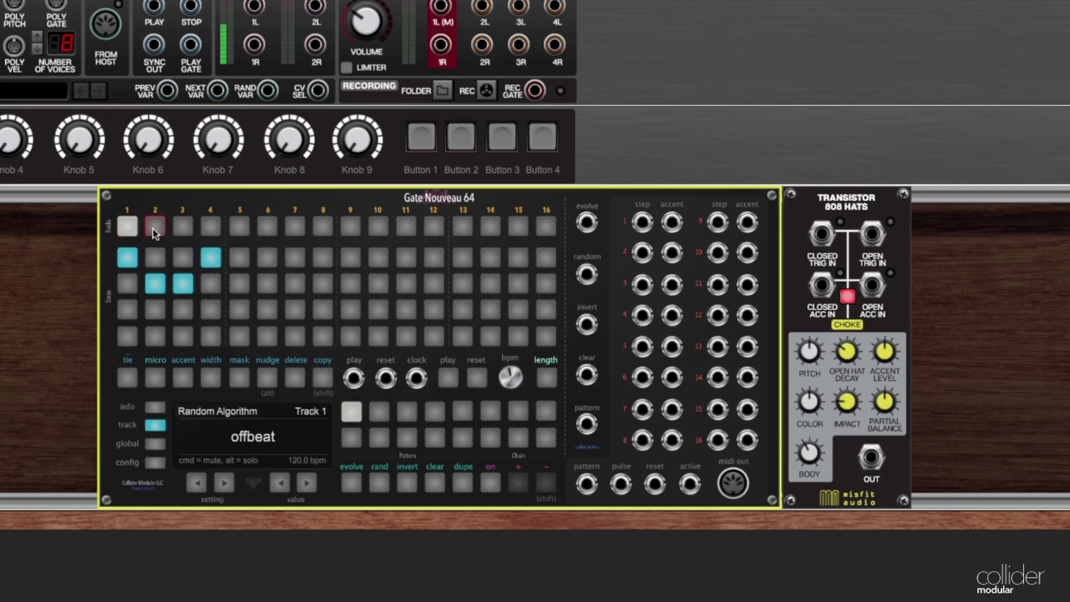
pyautogui.click(156, 226)
pyautogui.click(183, 226)
pyautogui.click(156, 226)
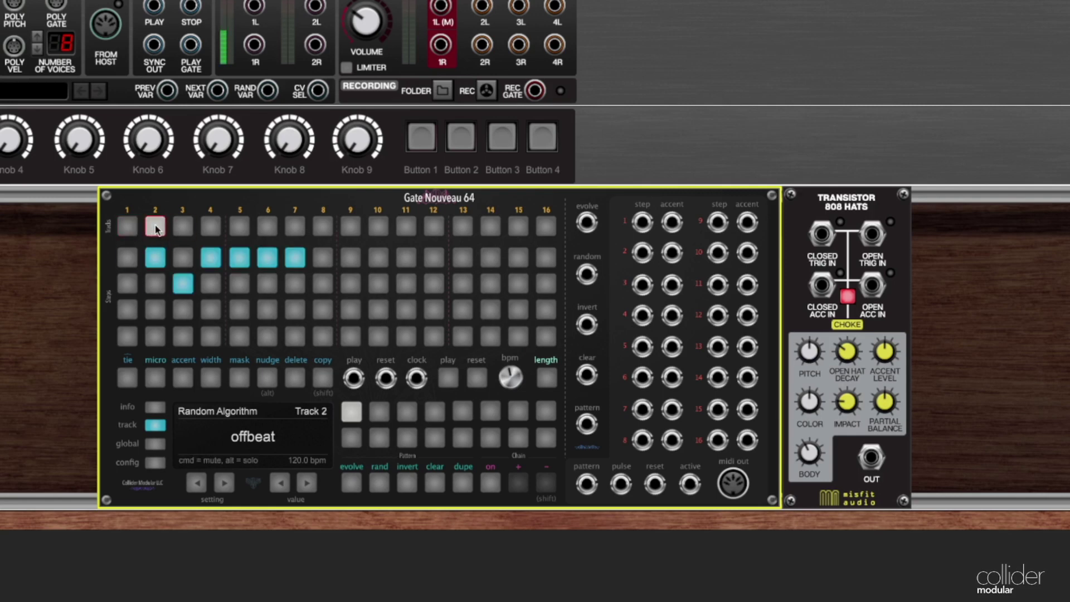
# Check the empty tracks 3, 4, 5, 6 and 16, then go back to Track 1.
pyautogui.click(185, 224)
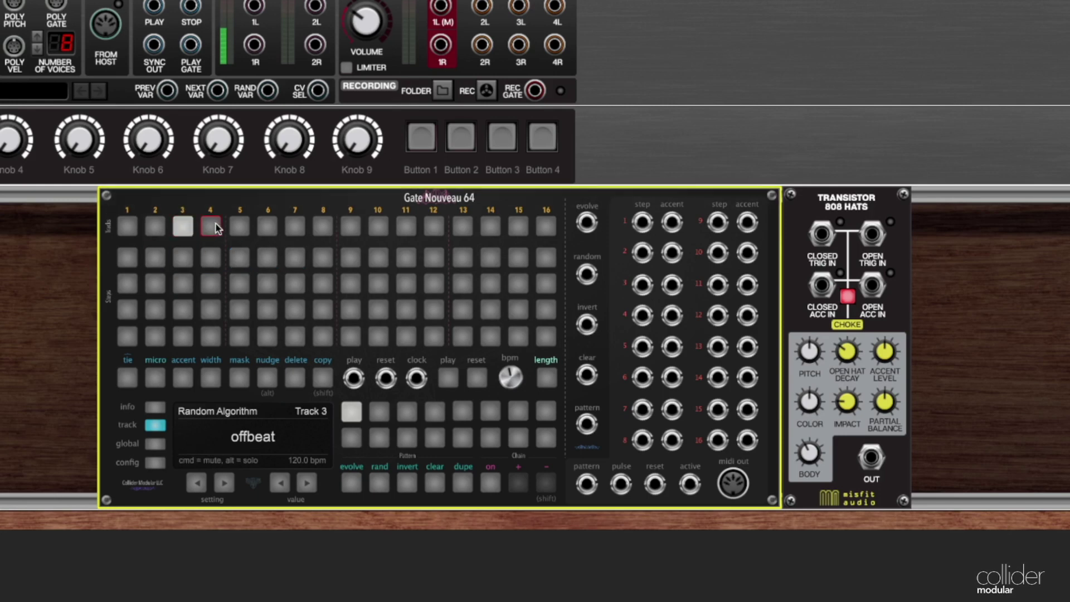
pyautogui.click(212, 224)
pyautogui.click(239, 225)
pyautogui.click(268, 226)
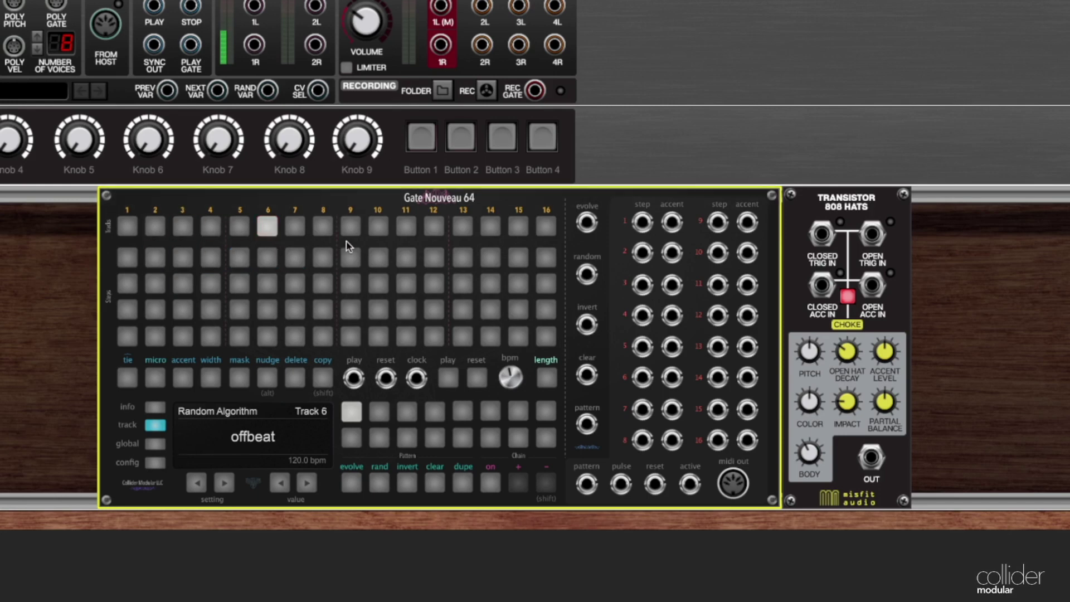
pyautogui.click(544, 225)
pyautogui.click(128, 226)
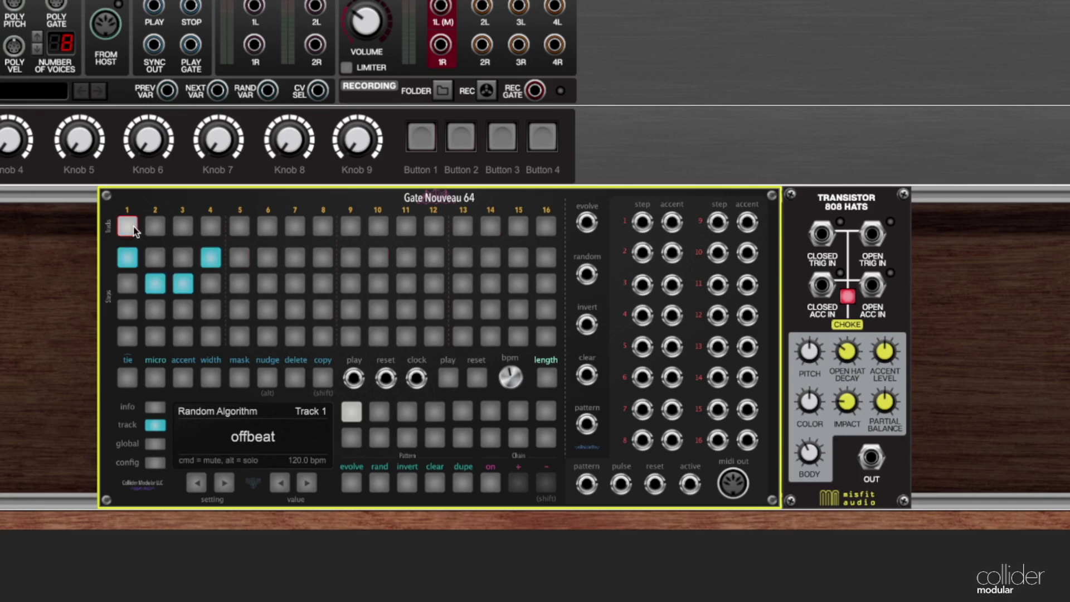
# Clear Track 1, then turn on step 1 in rows 2 and 4 and step 2 in rows 2 and 3.
pyautogui.click(432, 485)
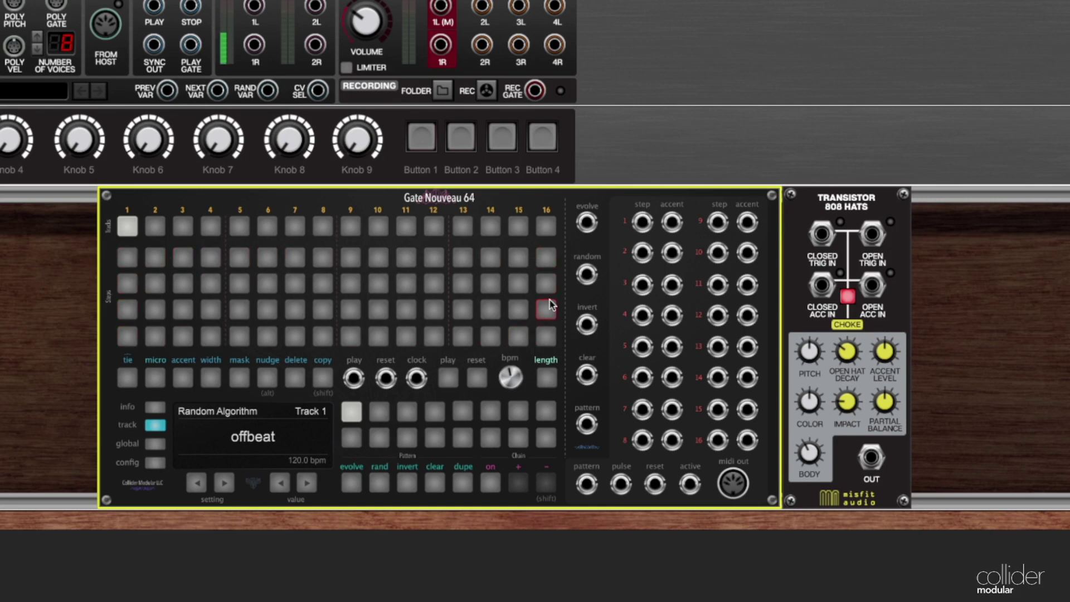
pyautogui.click(127, 257)
pyautogui.click(127, 308)
pyautogui.click(155, 256)
pyautogui.click(155, 284)
# Add gates at steps 5 and 7 in rows 2–3, plus steps 6, 5, 3 and 8 lower down.
pyautogui.click(240, 257)
pyautogui.click(239, 283)
pyautogui.click(292, 261)
pyautogui.click(295, 284)
pyautogui.click(267, 310)
pyautogui.click(241, 335)
pyautogui.click(183, 309)
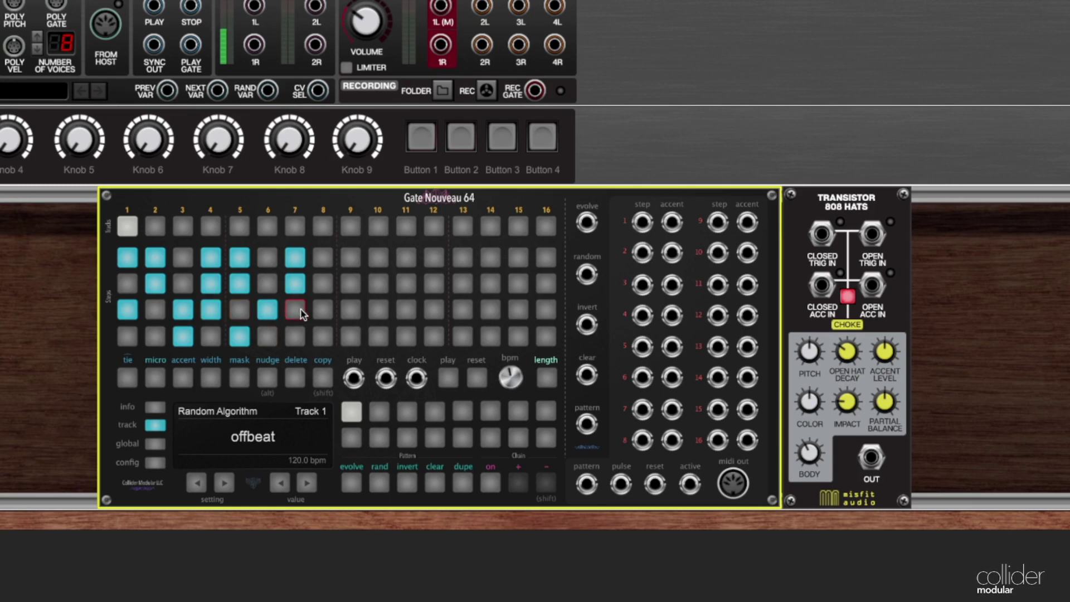
pyautogui.click(322, 310)
# Delete Transistor 808 Hats, add a Multi Oscilloscope, and cable step 1's gate to its input 1.
pyautogui.rightClick(844, 202)
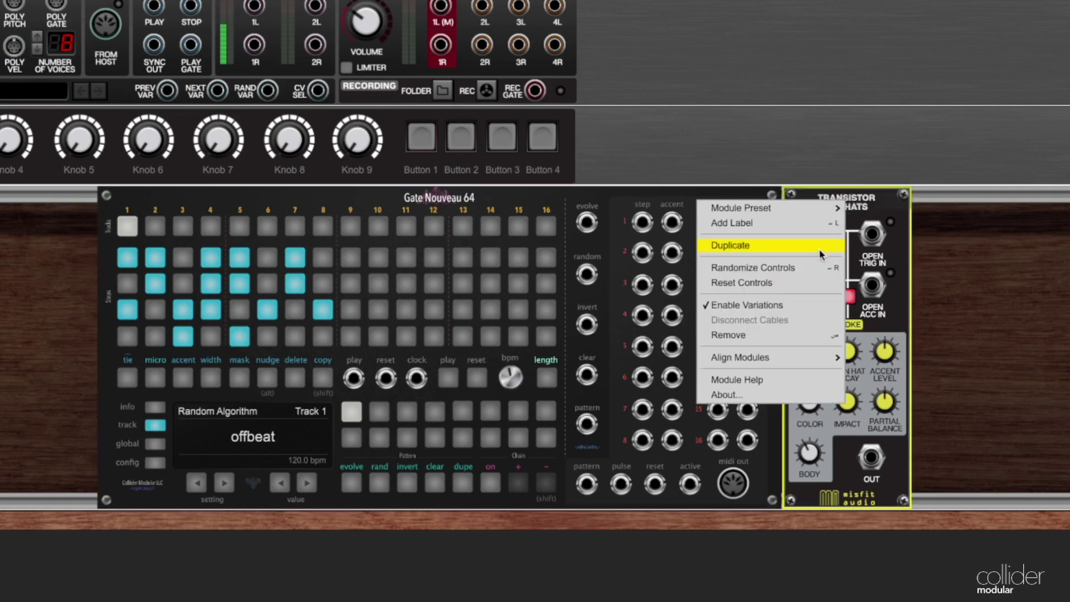
pyautogui.click(781, 335)
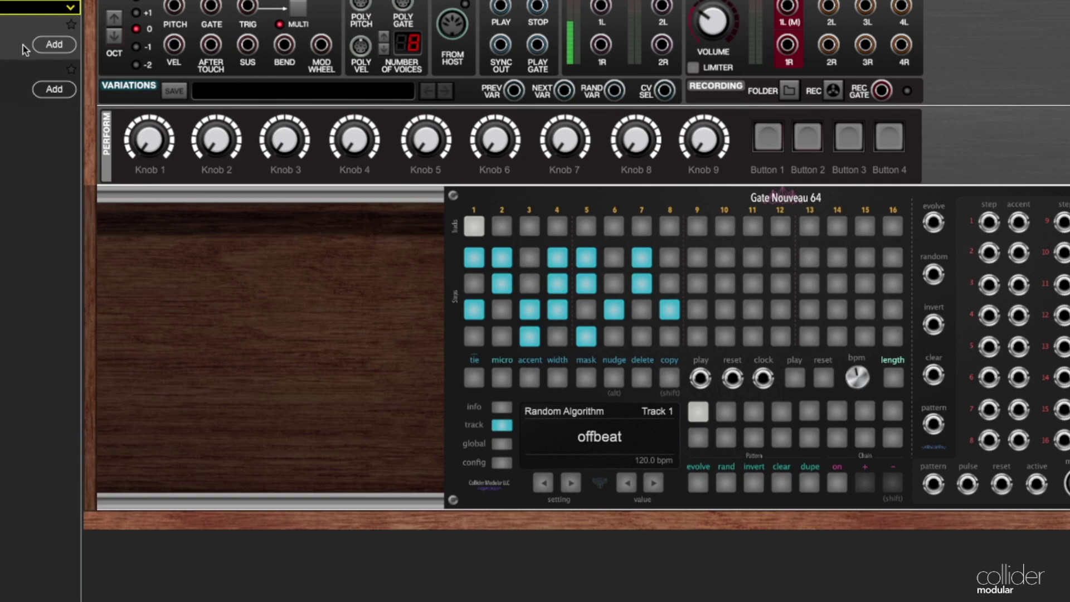
pyautogui.click(54, 44)
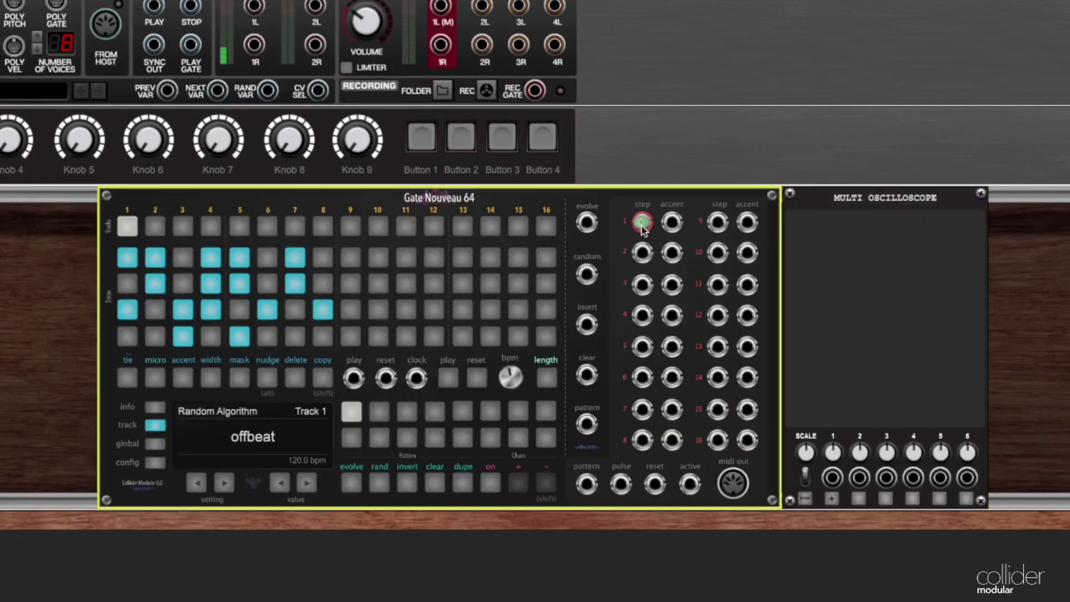
pyautogui.moveTo(643, 222); pyautogui.dragTo(832, 478)
pyautogui.click(830, 501)
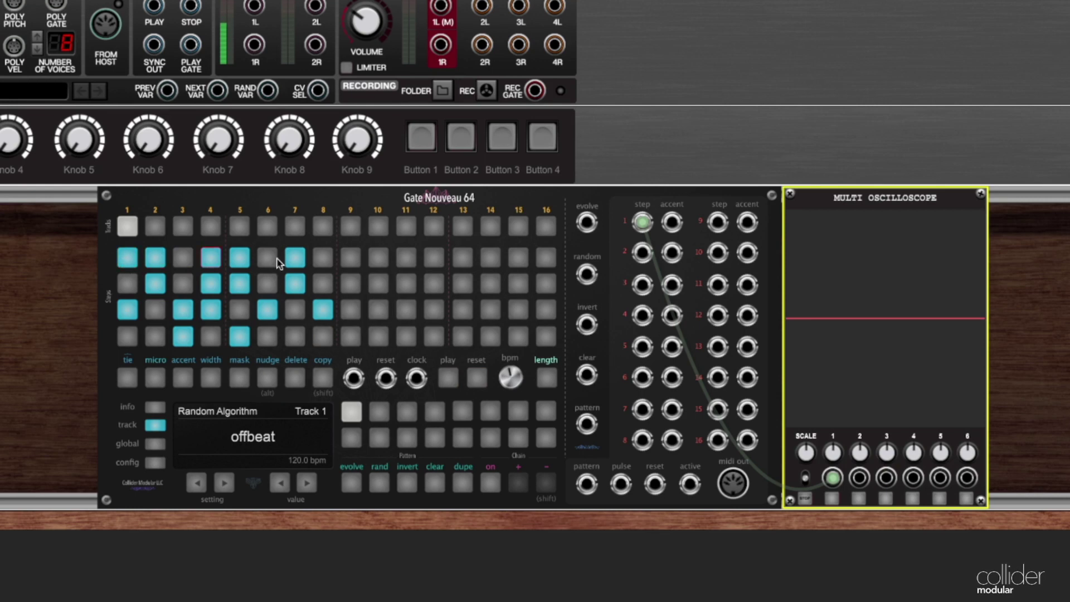
# Turn on steps 9, 11, 12, 13, 15 in row 2 and steps 10, 11, 12, 14 in row 3.
pyautogui.click(350, 257)
pyautogui.click(406, 257)
pyautogui.click(434, 257)
pyautogui.click(463, 257)
pyautogui.click(518, 257)
pyautogui.click(491, 284)
pyautogui.click(434, 284)
pyautogui.click(406, 284)
pyautogui.click(378, 284)
# Add steps 10, 13, 15, 16 in row 4 and 11, 15 in row 5, then play and pause.
pyautogui.click(378, 310)
pyautogui.click(462, 309)
pyautogui.click(546, 310)
pyautogui.click(519, 310)
pyautogui.click(519, 336)
pyautogui.click(407, 336)
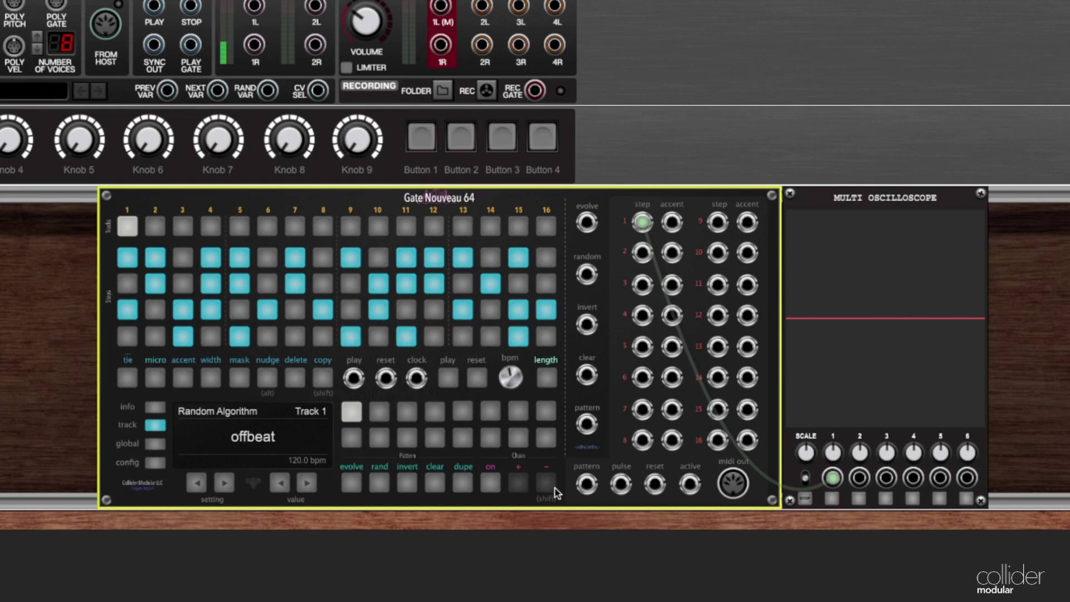
pyautogui.click(448, 378)
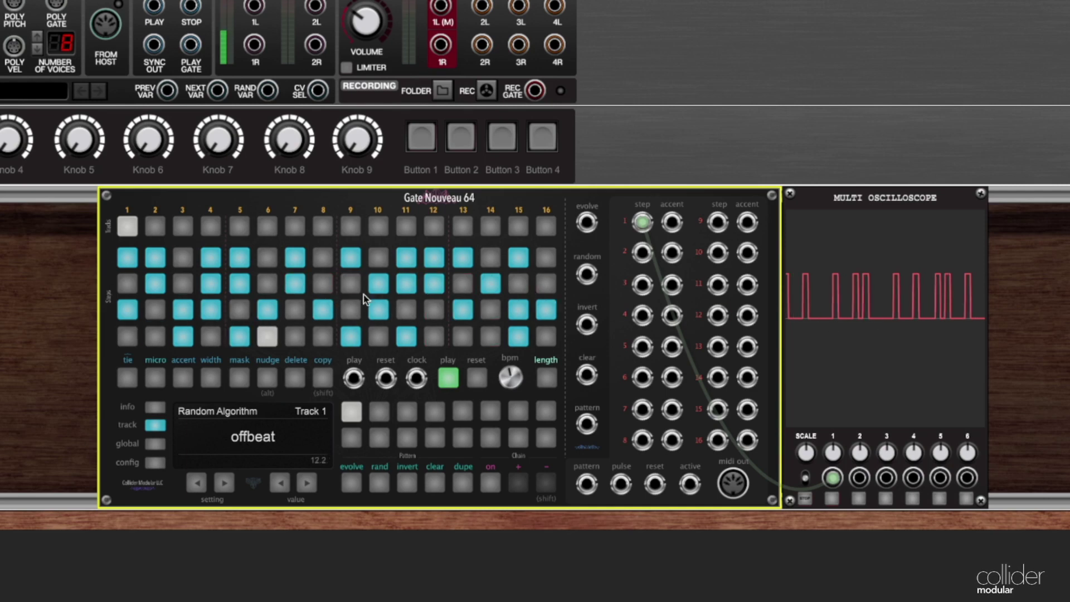
pyautogui.click(445, 378)
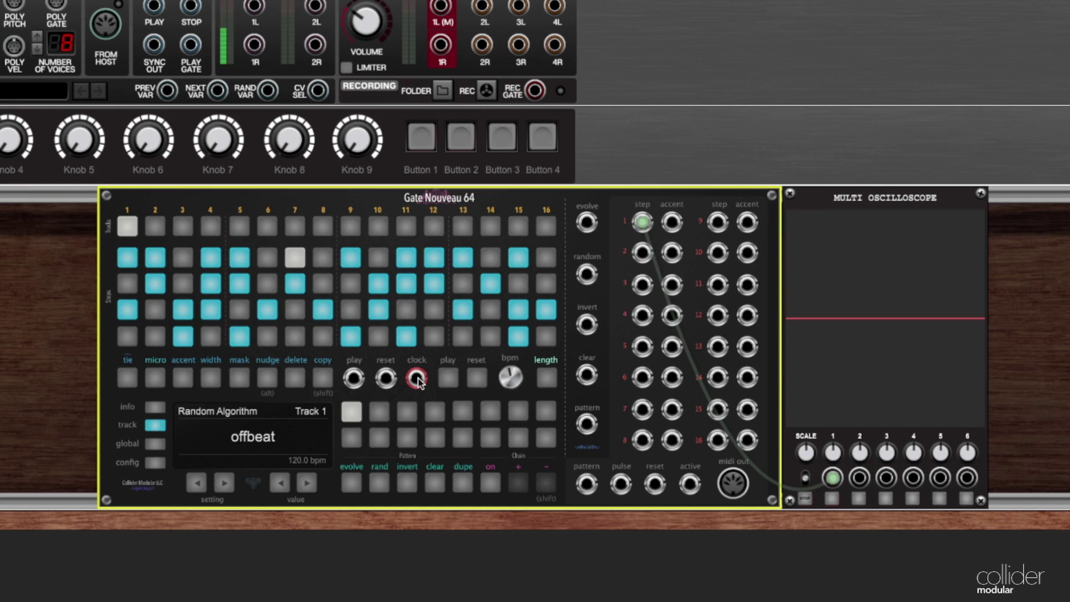
# Start and stop playback twice, then toggle step 15 in row 4 off and back on.
pyautogui.click(446, 379)
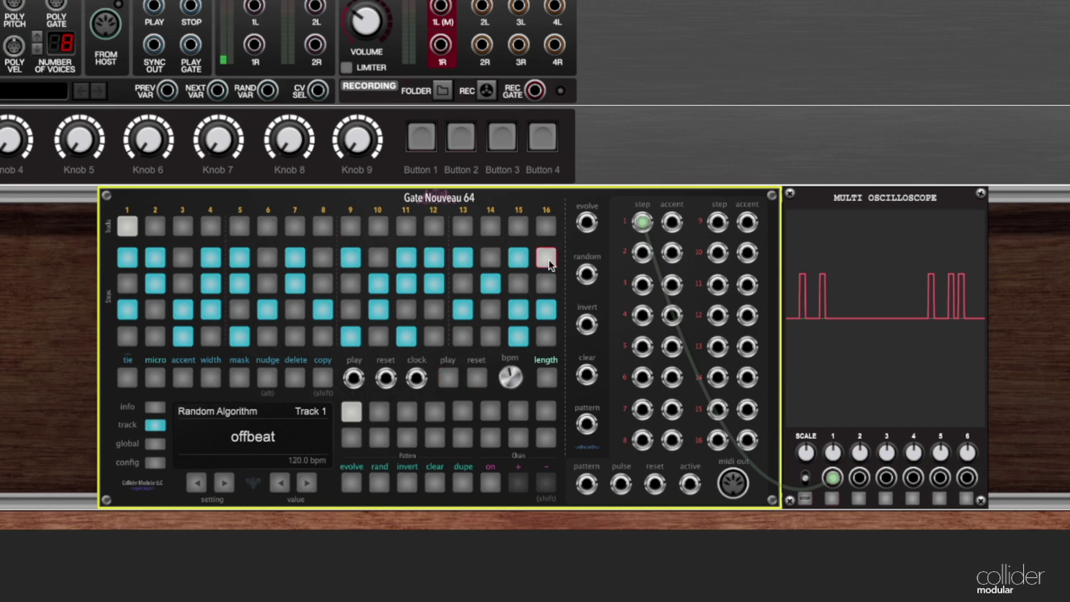
pyautogui.click(448, 378)
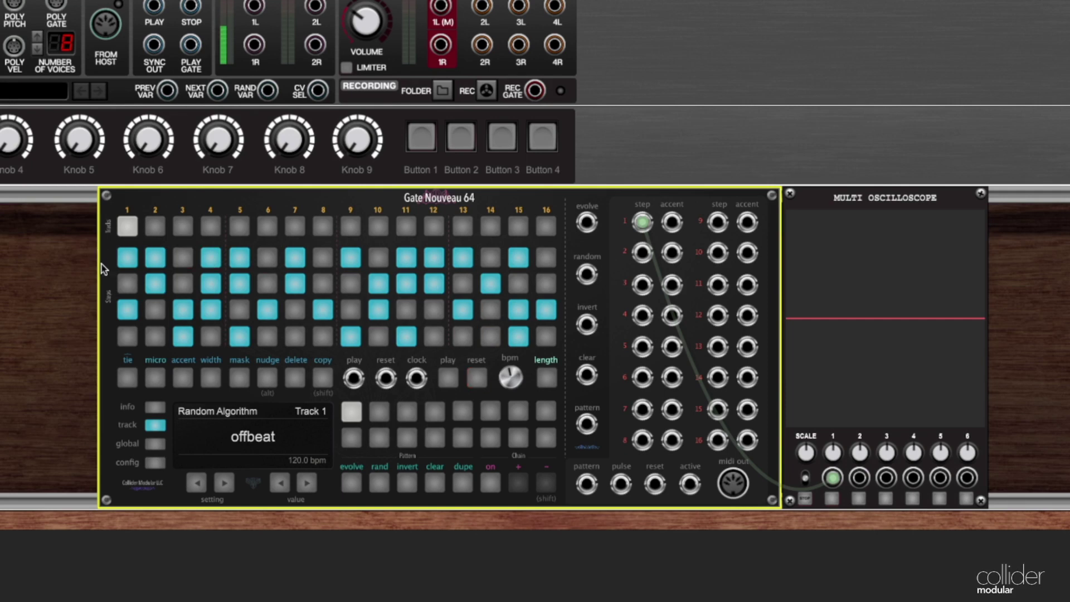
pyautogui.press('space')
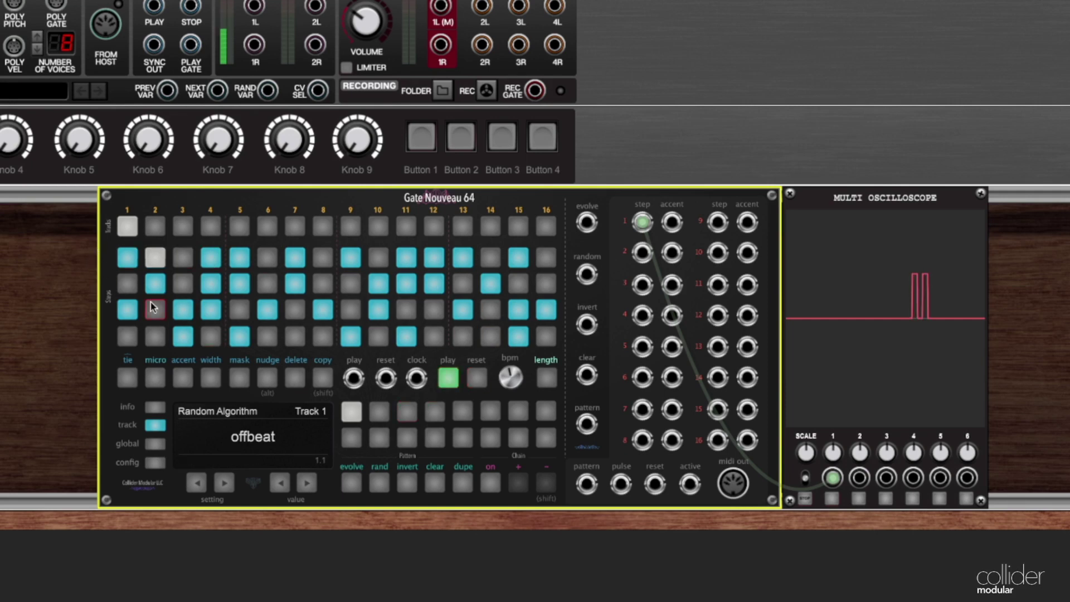
pyautogui.click(448, 378)
pyautogui.click(511, 311)
pyautogui.click(511, 311)
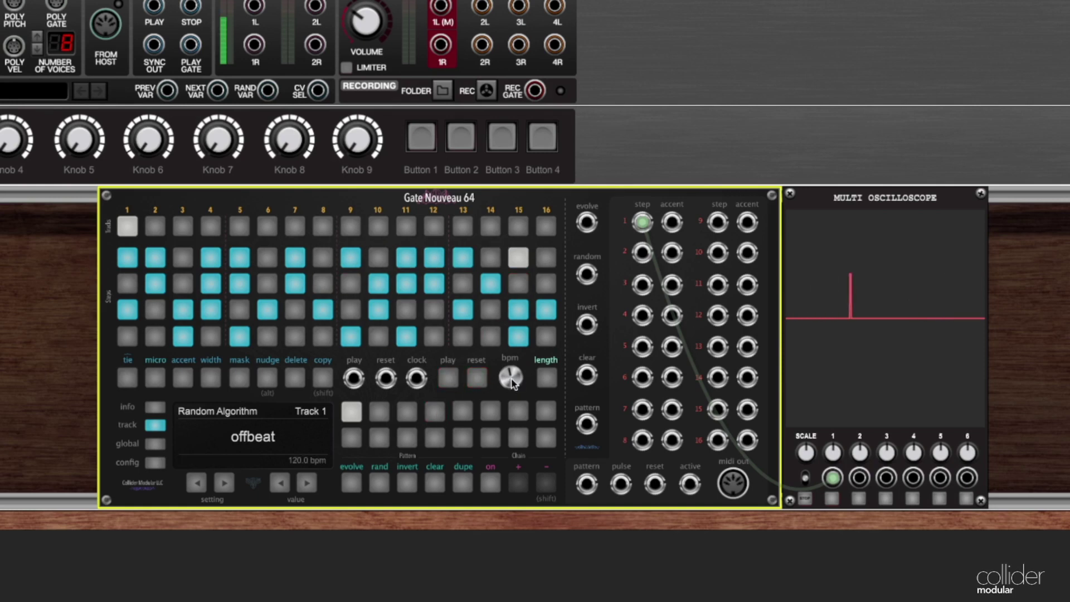
# Lower the tempo to 89.8 bpm, stop playback, and arm then cancel set-length.
pyautogui.moveTo(513, 383); pyautogui.dragTo(502, 338)
pyautogui.click(448, 376)
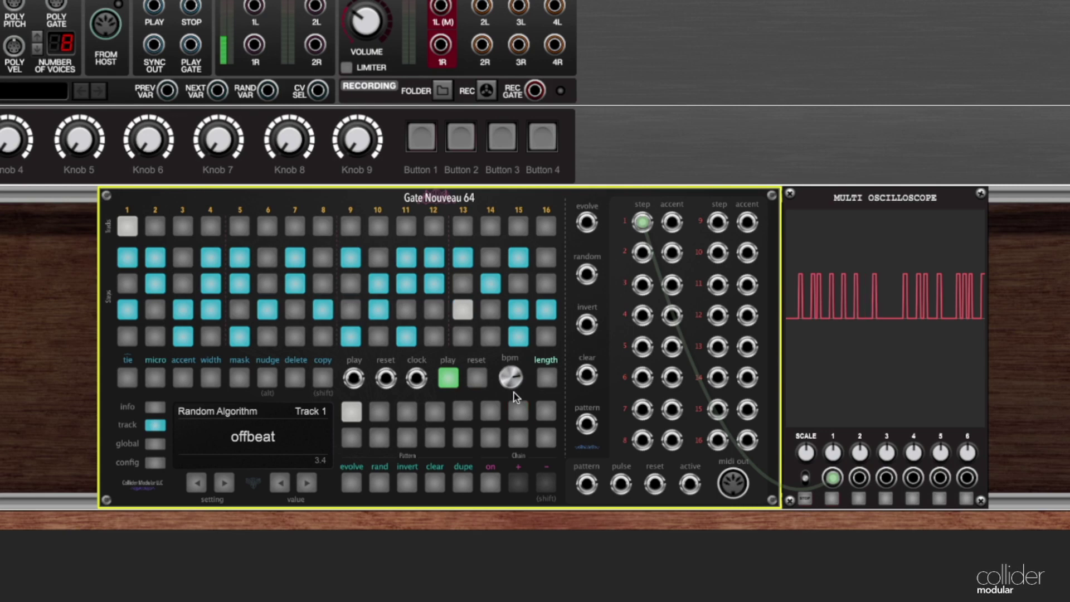
pyautogui.moveTo(512, 387); pyautogui.dragTo(513, 481)
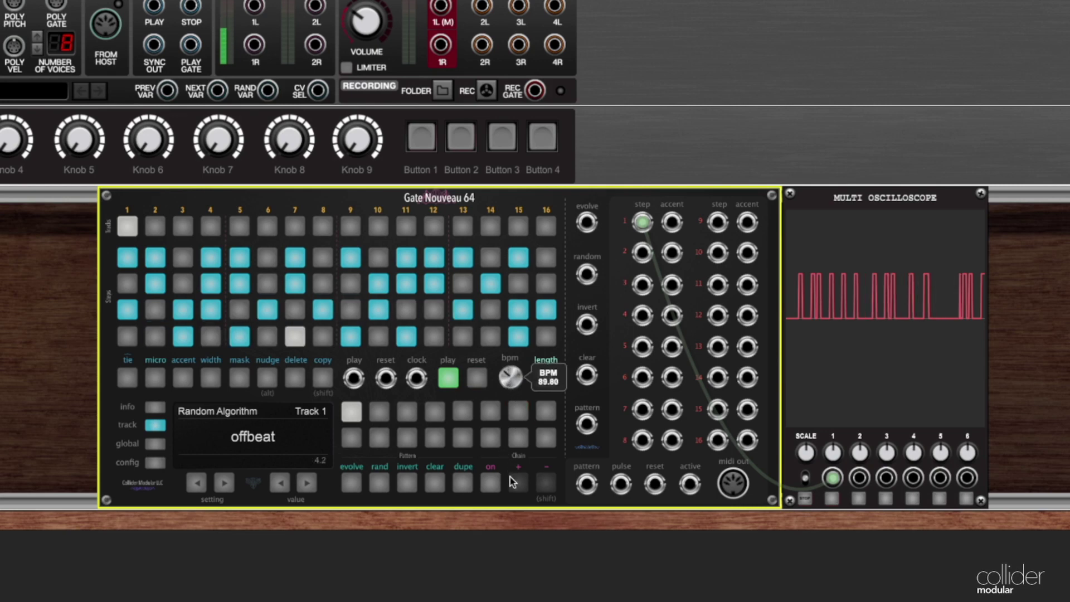
pyautogui.click(446, 384)
pyautogui.click(544, 409)
pyautogui.click(544, 379)
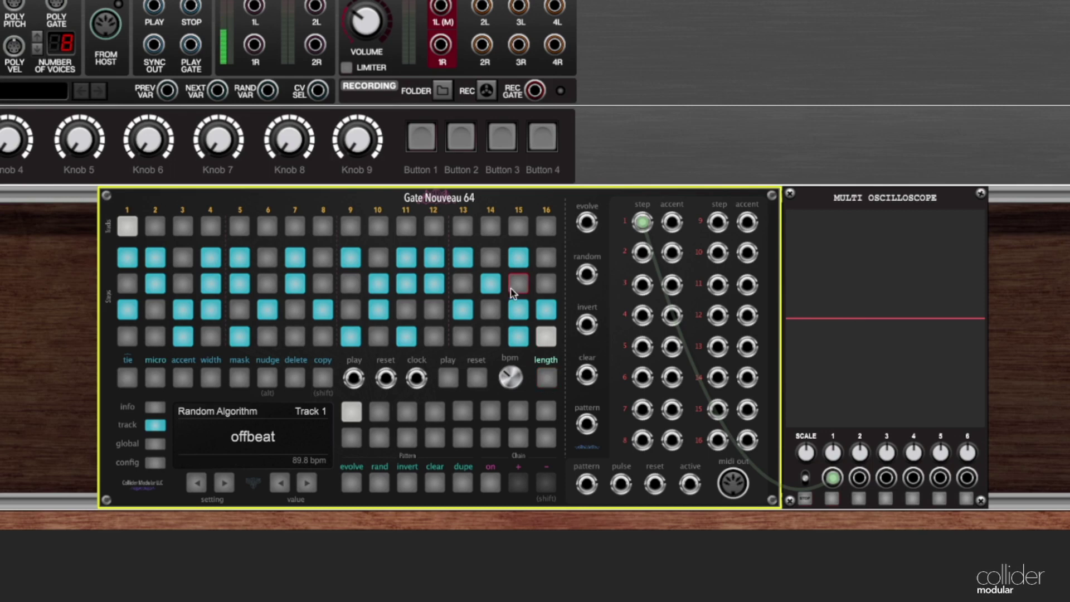
pyautogui.click(544, 380)
# Browse the info, global, config and track pages, stepping through three global settings.
pyautogui.click(155, 427)
pyautogui.click(155, 444)
pyautogui.click(155, 462)
pyautogui.click(156, 425)
pyautogui.click(156, 445)
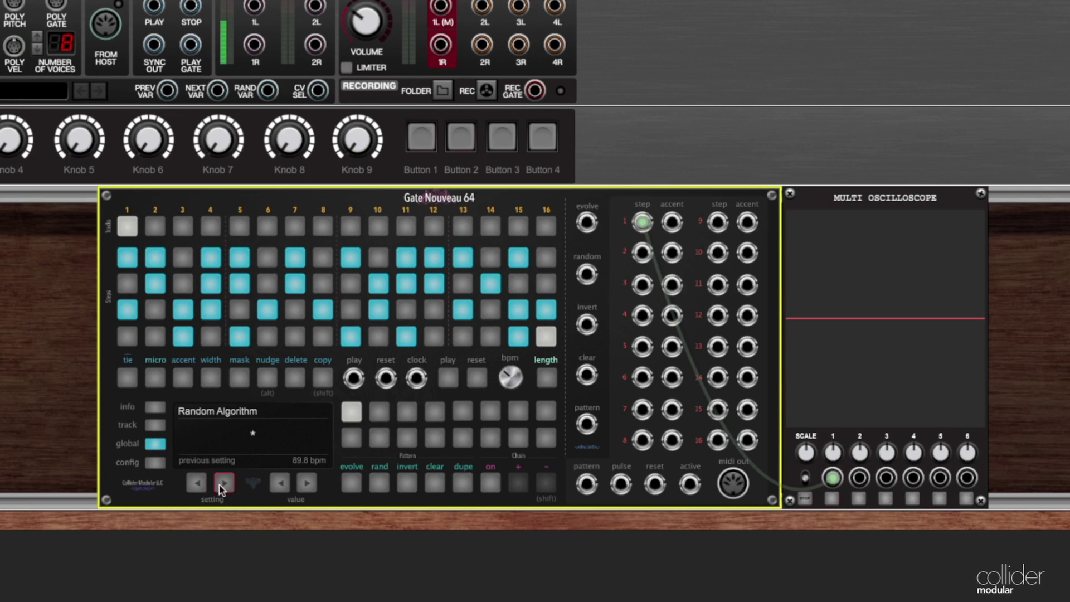
pyautogui.click(197, 483)
pyautogui.click(197, 483)
pyautogui.click(197, 483)
# Step to Track 1's Division setting, try 3/64, then set it back to 1/16.
pyautogui.click(147, 427)
pyautogui.click(224, 483)
pyautogui.click(224, 483)
pyautogui.click(307, 483)
pyautogui.click(280, 483)
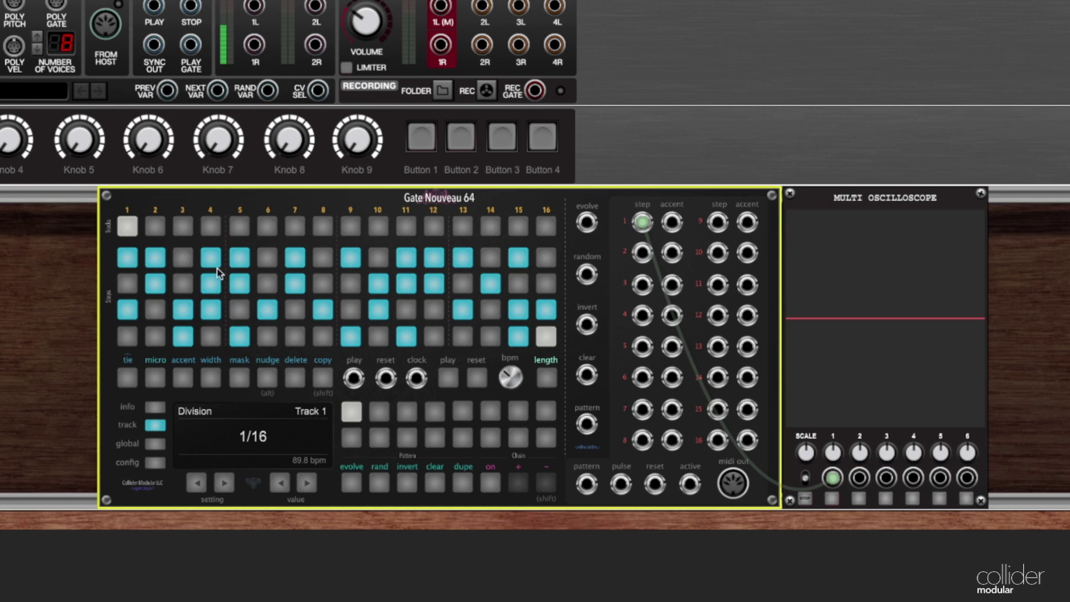
# View tracks 3, 4 and 6 and the pattern info page, then return to Track 1's settings.
pyautogui.click(183, 226)
pyautogui.click(211, 225)
pyautogui.click(267, 226)
pyautogui.click(155, 406)
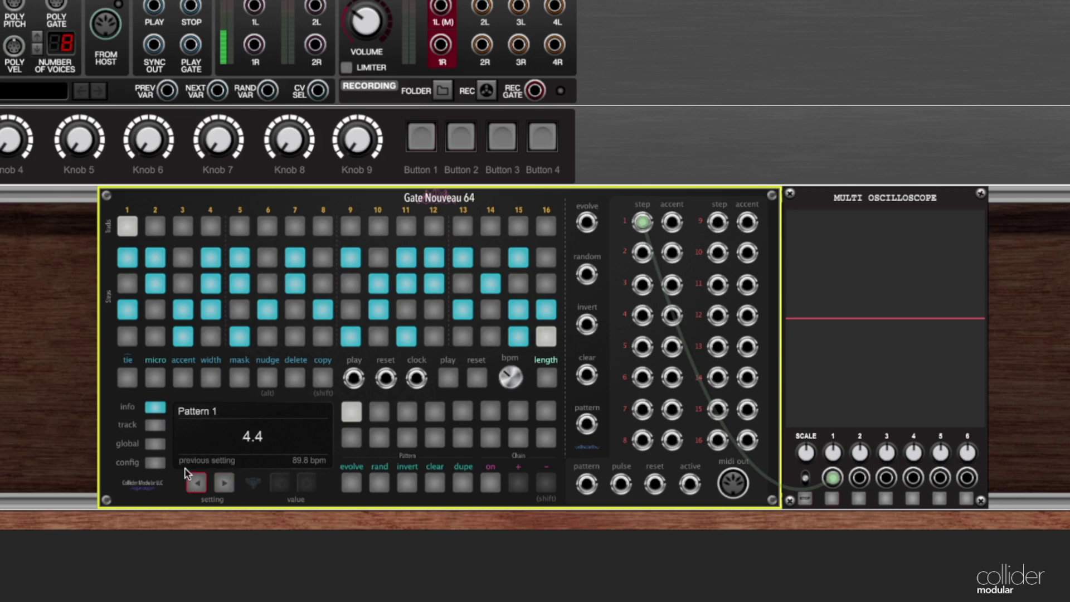
pyautogui.click(154, 427)
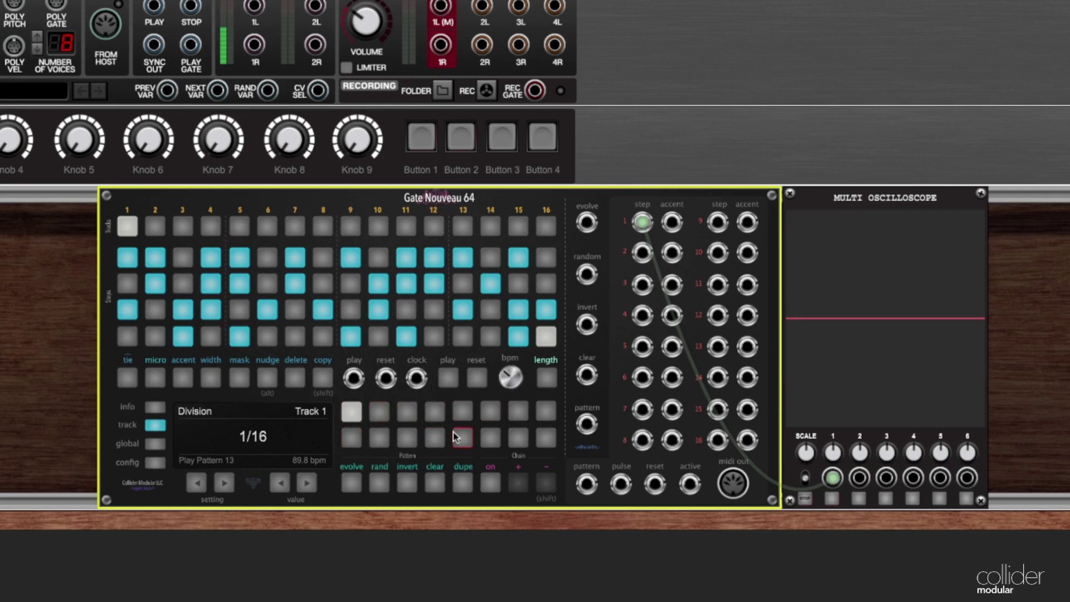
# Check patterns 4, 5, 3 and 2, reload pattern 1, and toggle pattern chaining on then off.
pyautogui.click(432, 416)
pyautogui.click(462, 412)
pyautogui.click(407, 411)
pyautogui.click(379, 411)
pyautogui.click(351, 412)
pyautogui.click(492, 484)
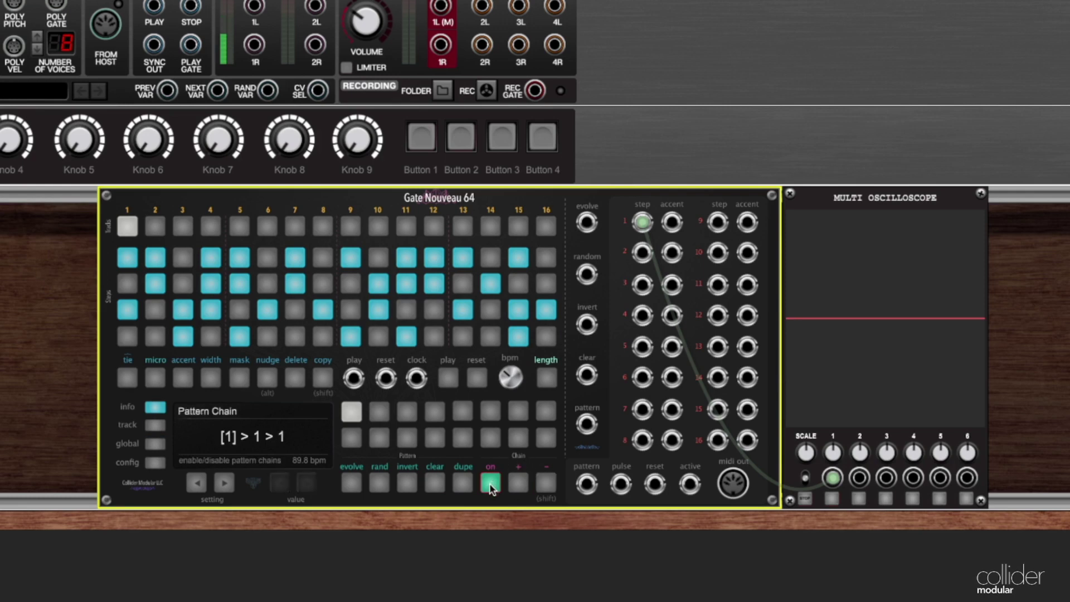
pyautogui.click(491, 486)
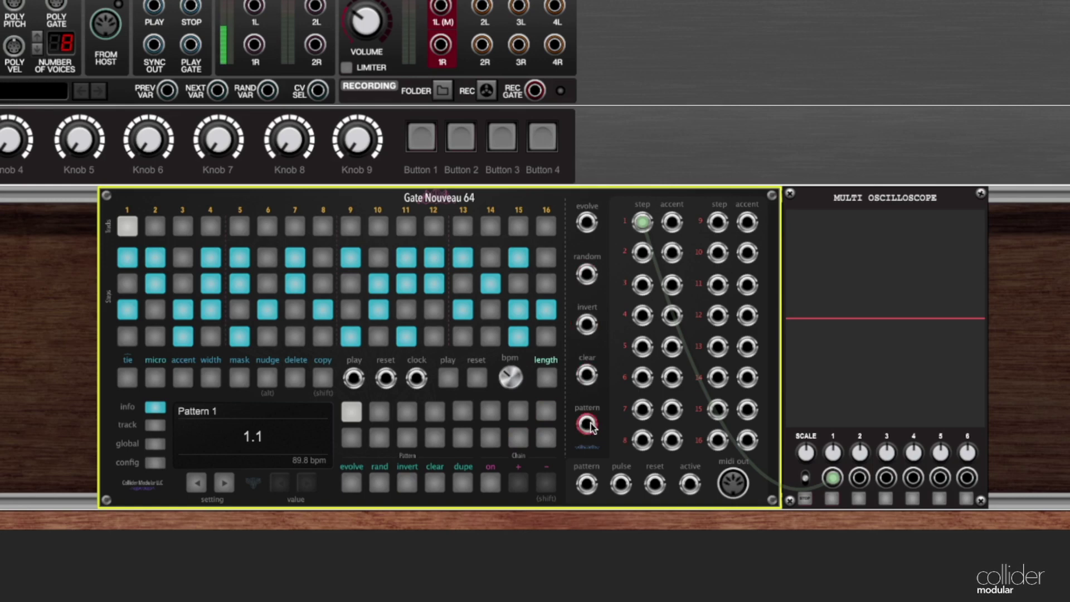
pyautogui.click(458, 414)
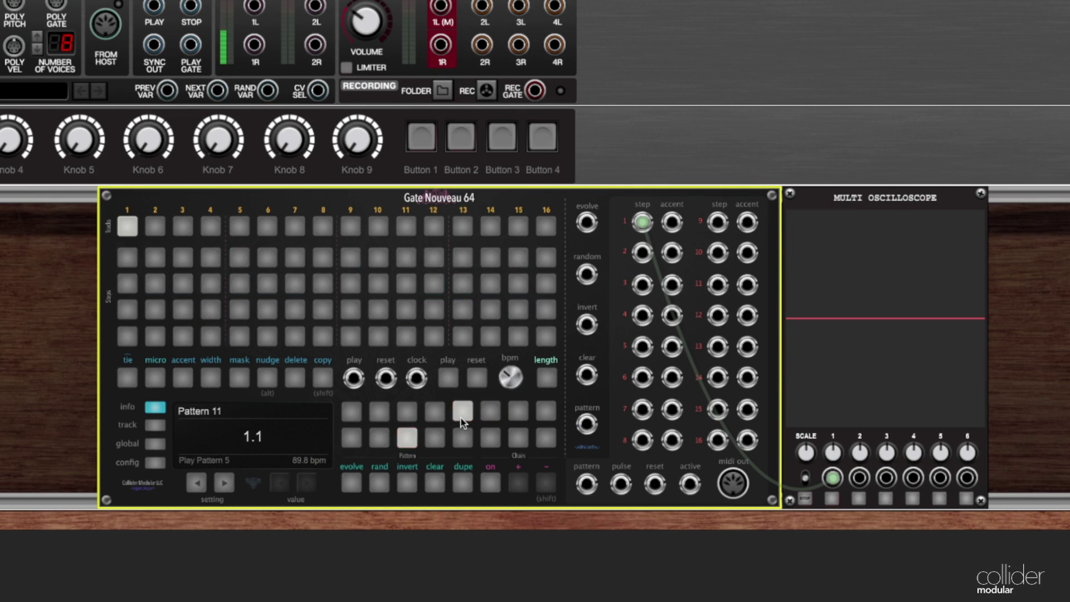
pyautogui.click(352, 414)
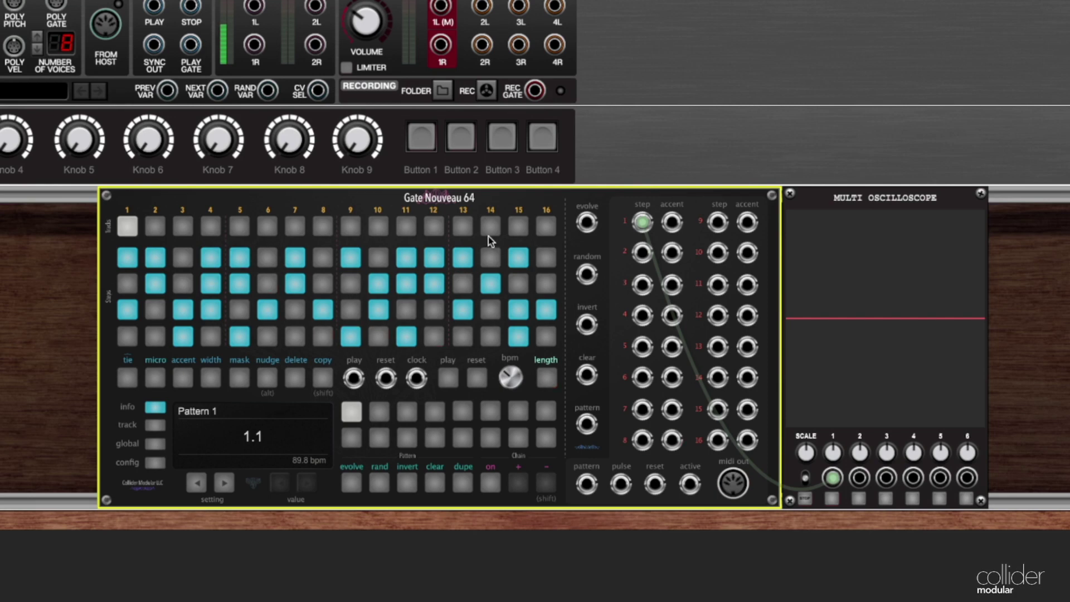
pyautogui.click(682, 529)
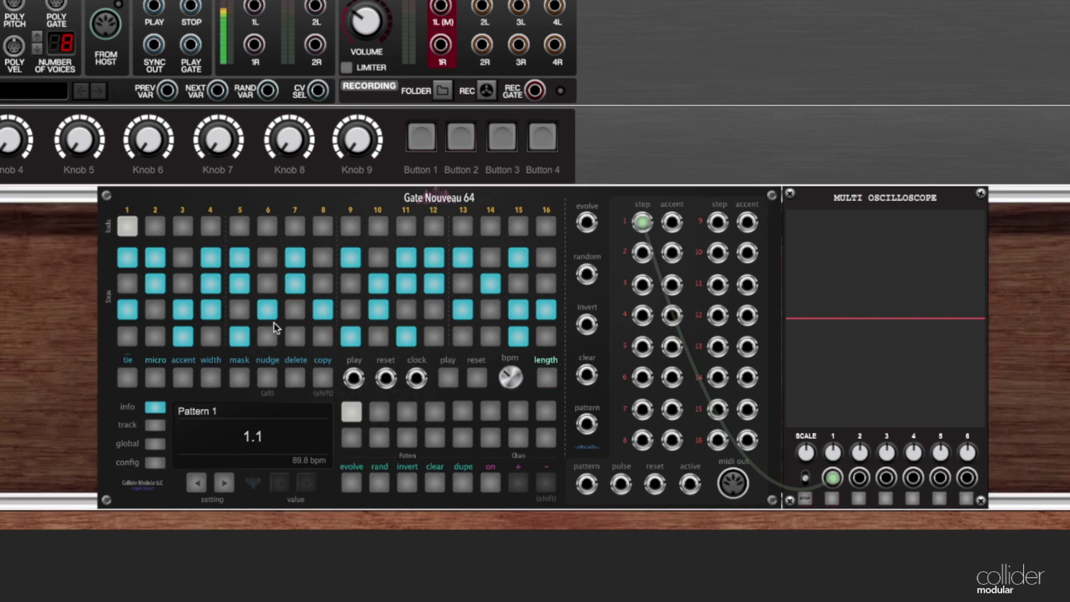